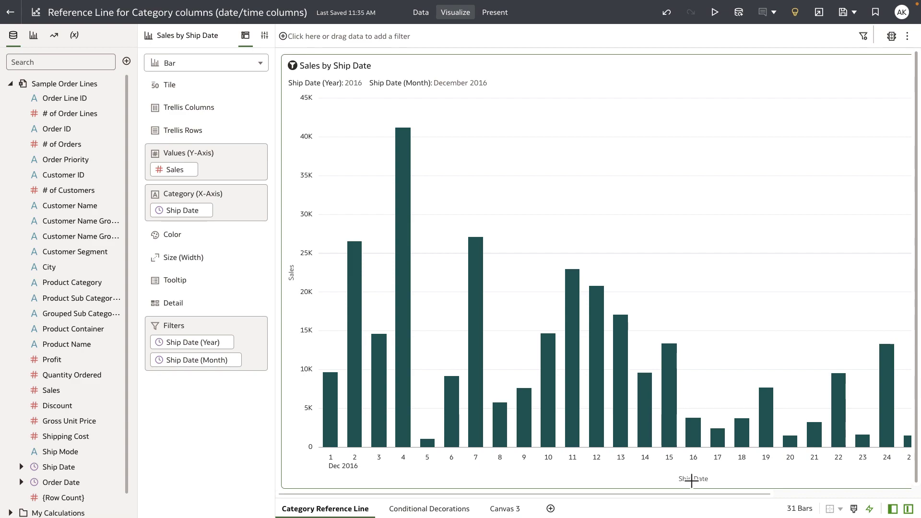
- Add a dotted Average reference line on Sales from the chart's Analytics properties
mouse_move(624, 368)
click(269, 40)
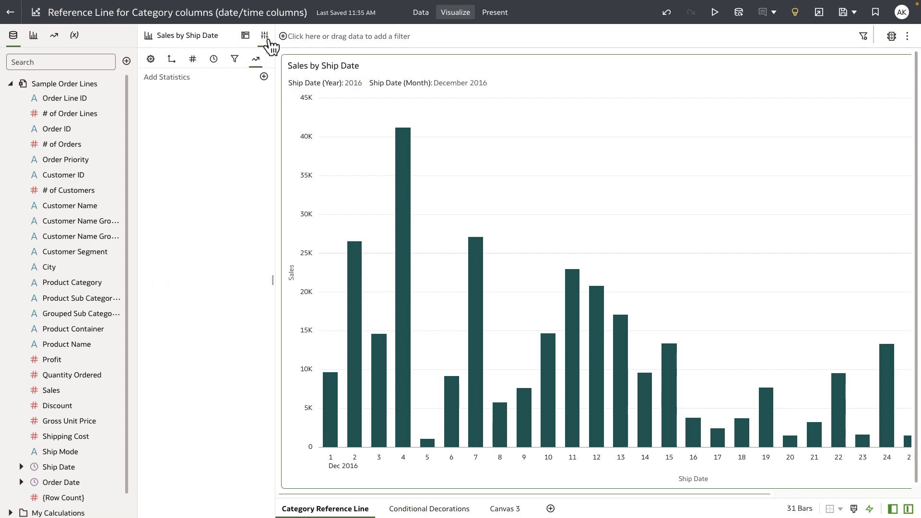
click(265, 77)
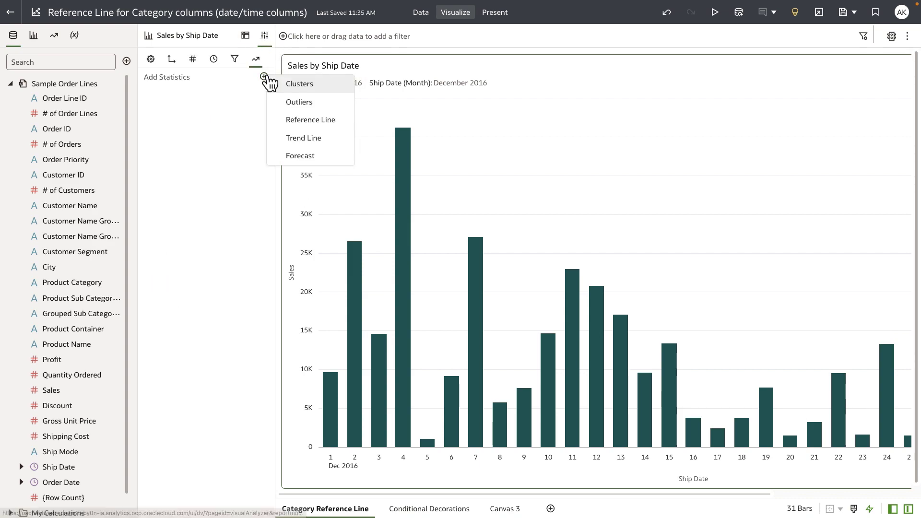
click(298, 120)
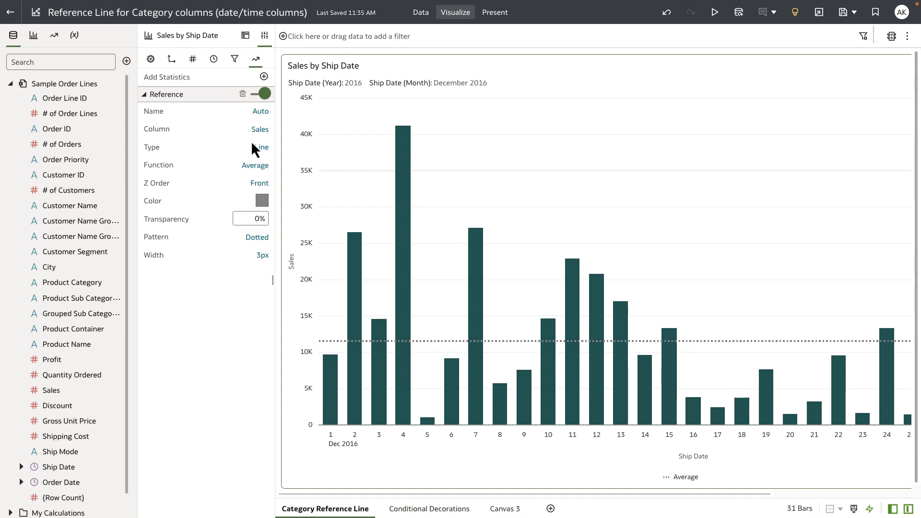
click(260, 130)
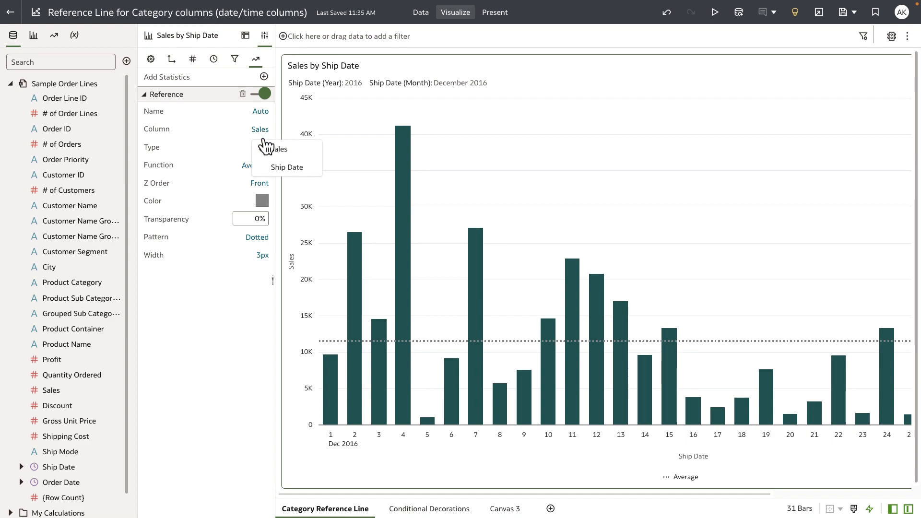
- Make the reference a single line on Ship Date at 12/16/16
click(287, 168)
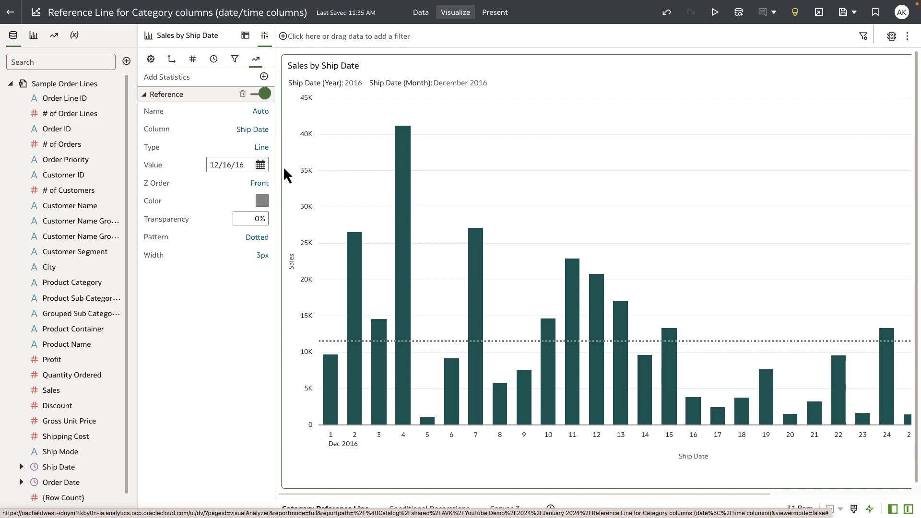
click(251, 150)
click(248, 150)
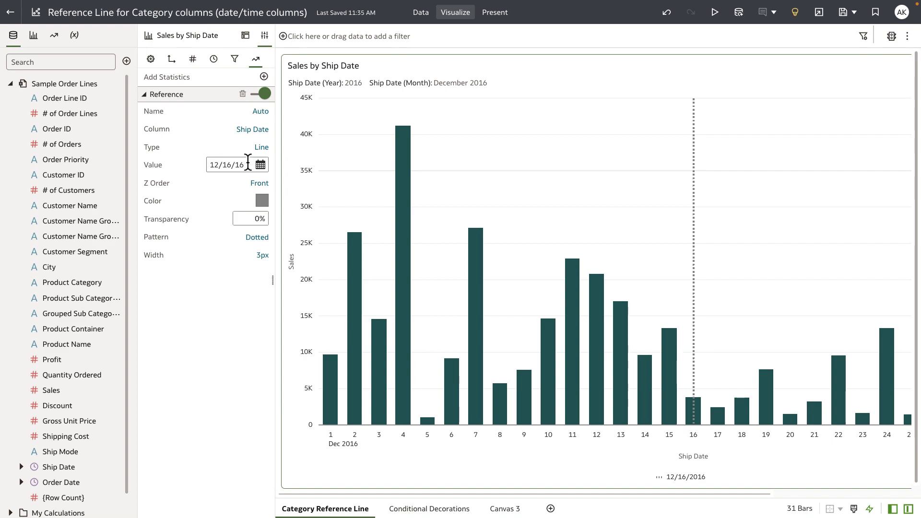
click(261, 165)
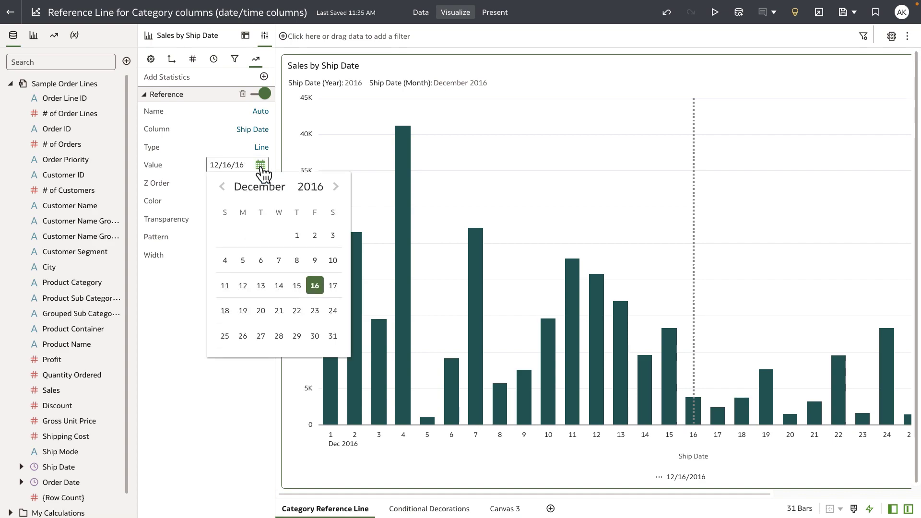
click(314, 290)
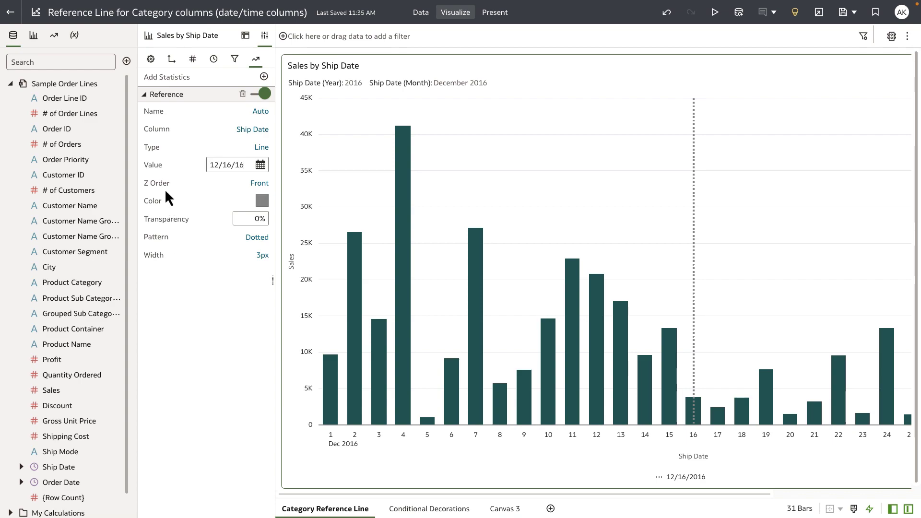
- Switch the line's Z Order to Behind, then back to Front
click(260, 185)
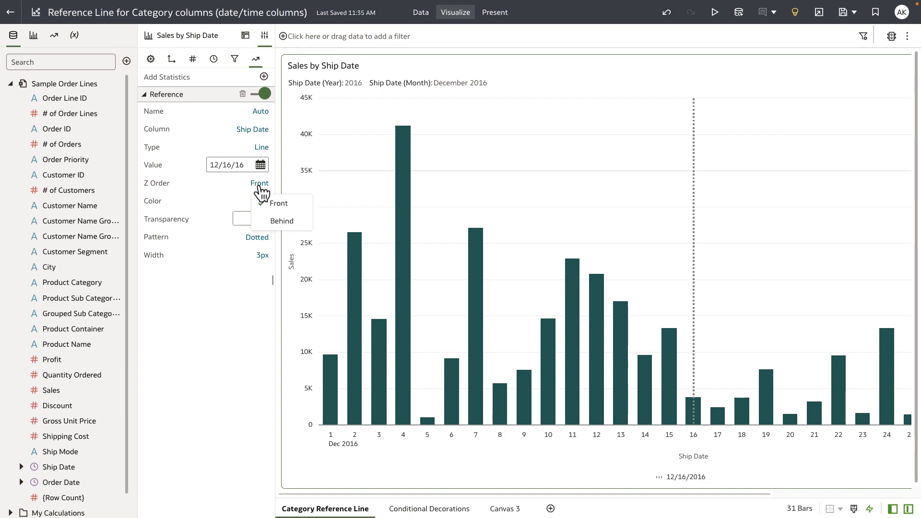
click(282, 221)
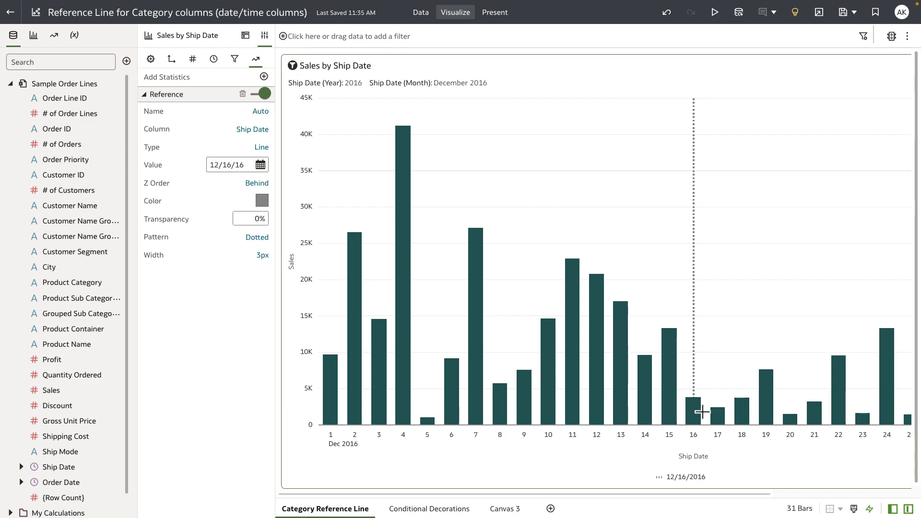
click(258, 183)
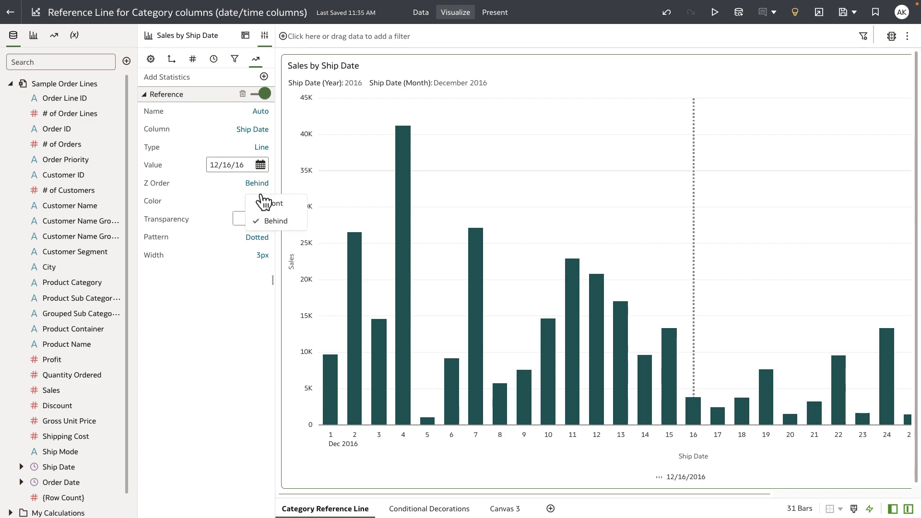
click(269, 207)
- Style the reference line magenta, dashed and 5px thick
click(262, 200)
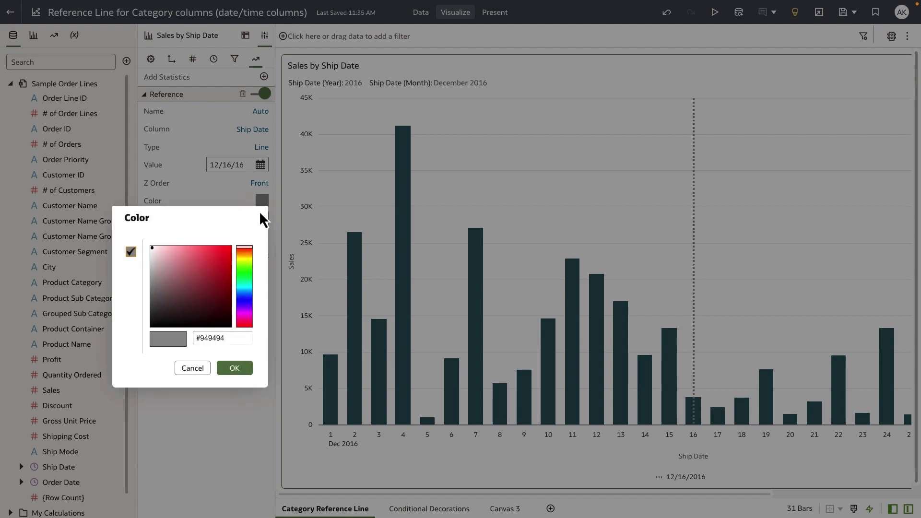
drag(244, 293, 244, 312)
click(204, 261)
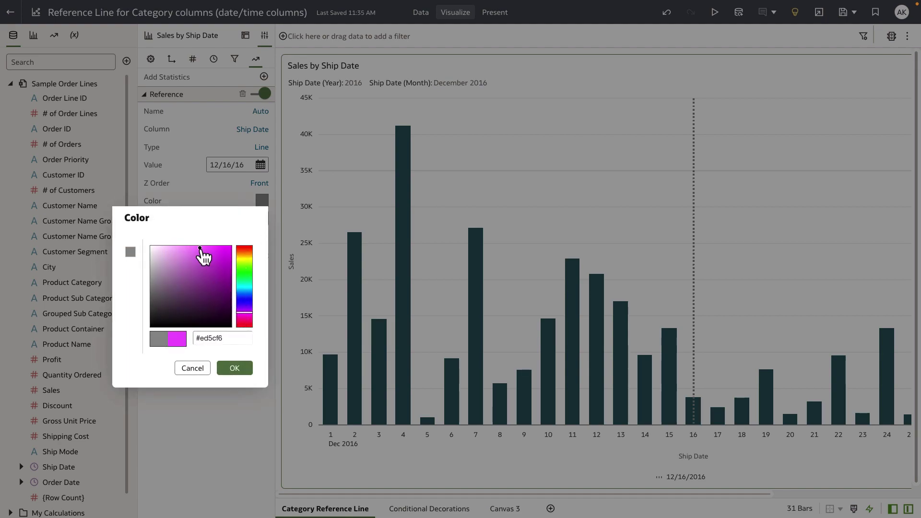
click(235, 368)
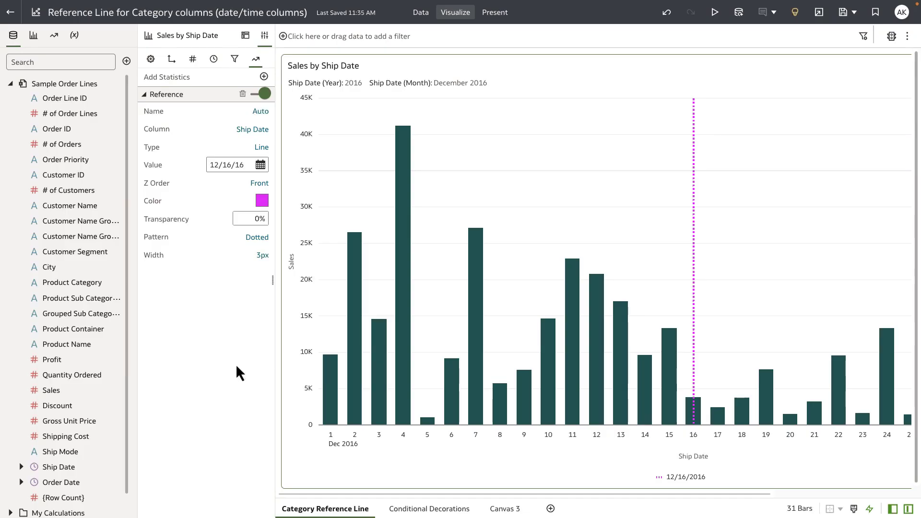
click(258, 238)
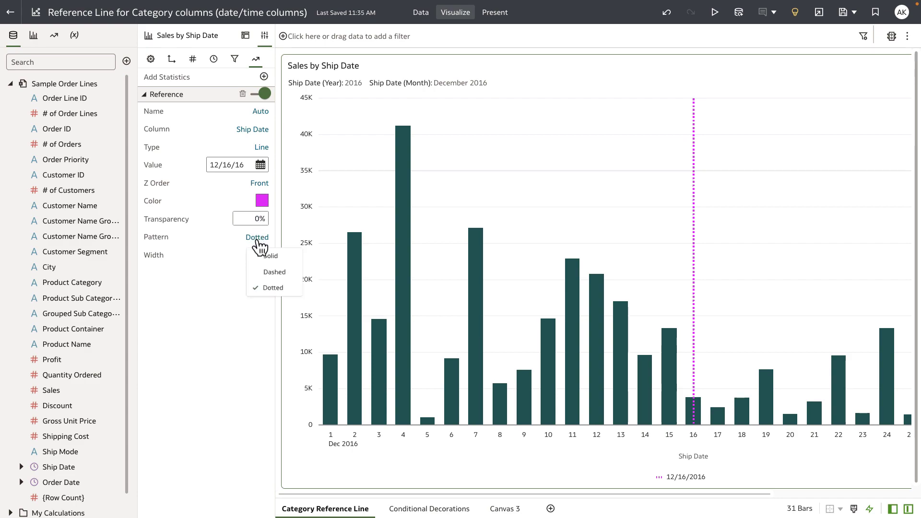
click(276, 277)
click(264, 257)
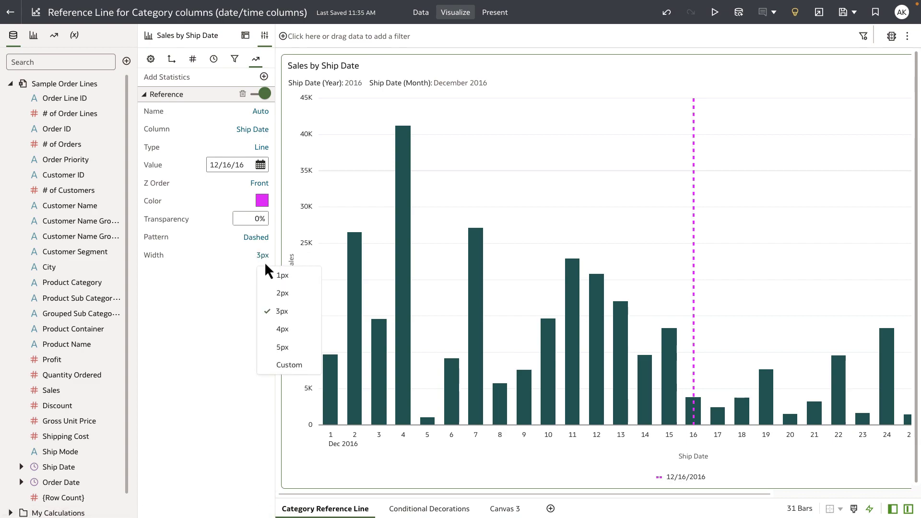
click(282, 348)
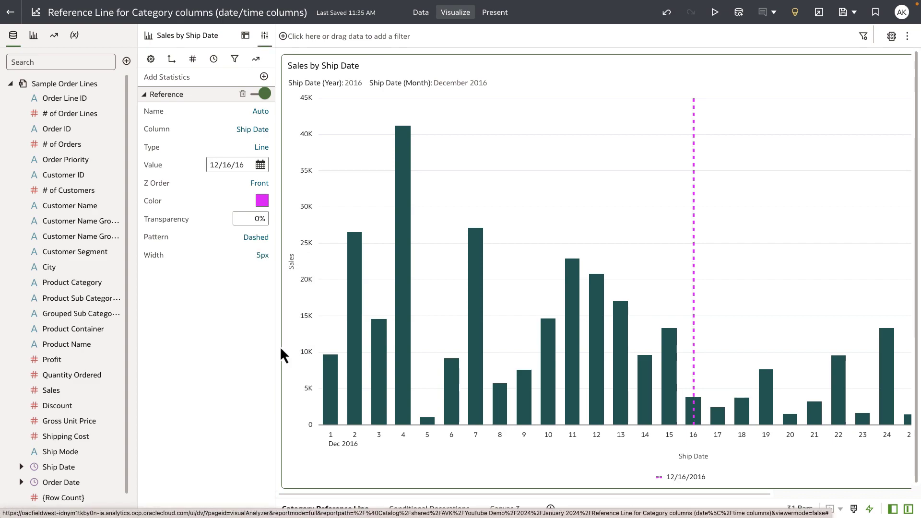
- Give the line the custom name 'Deadline date for target sales'
click(262, 111)
click(279, 150)
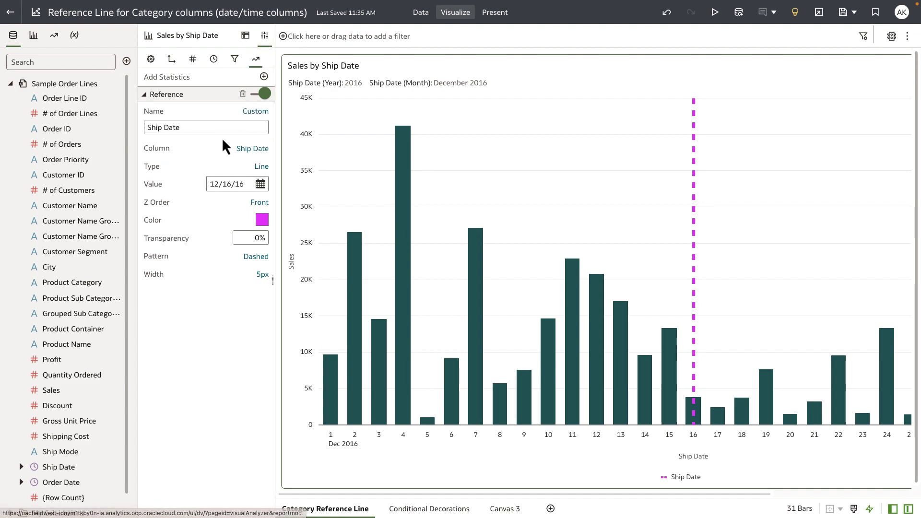
text(Deadline date for target sales)
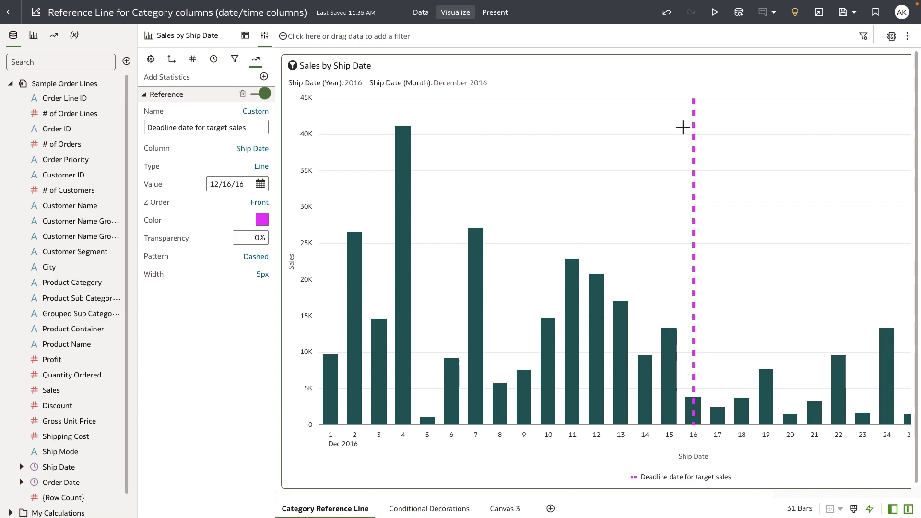
mouse_move(693, 124)
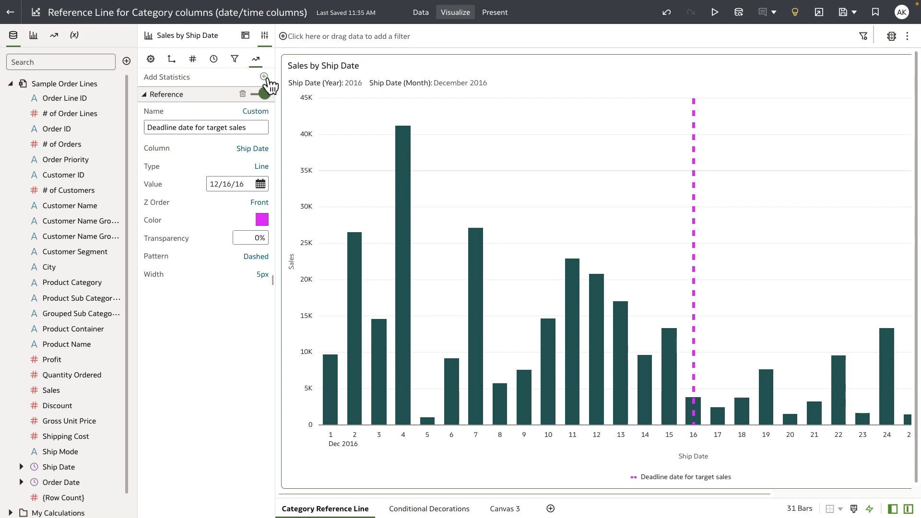
- Add a second Ship Date reference as a band from 12/17/16 to 12/23/16
click(264, 77)
click(288, 124)
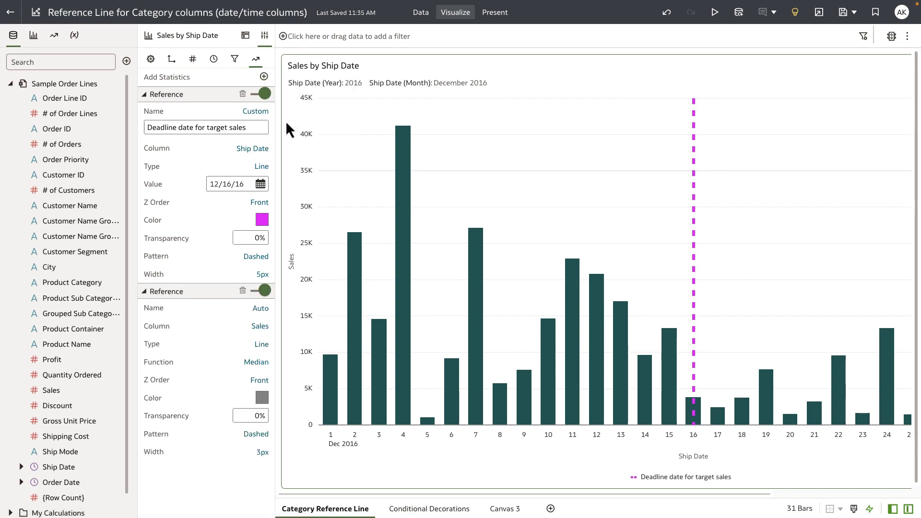
click(265, 332)
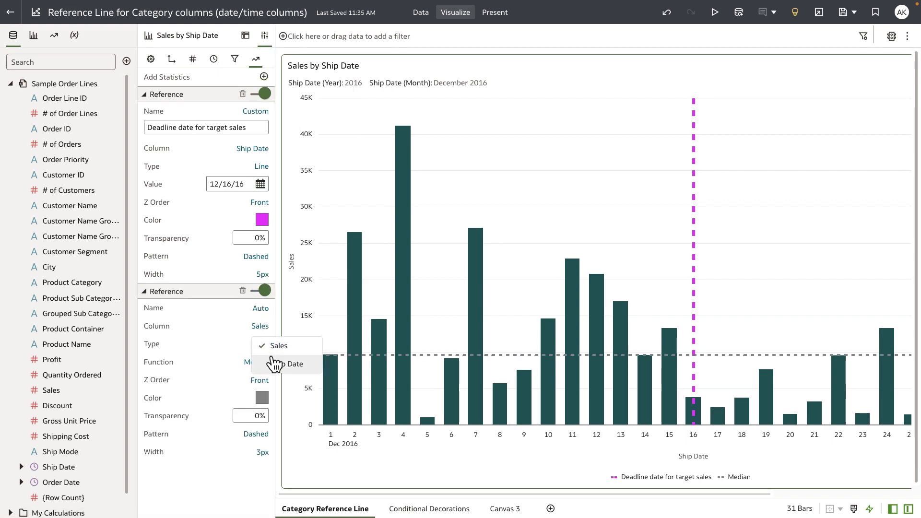
click(272, 361)
click(265, 347)
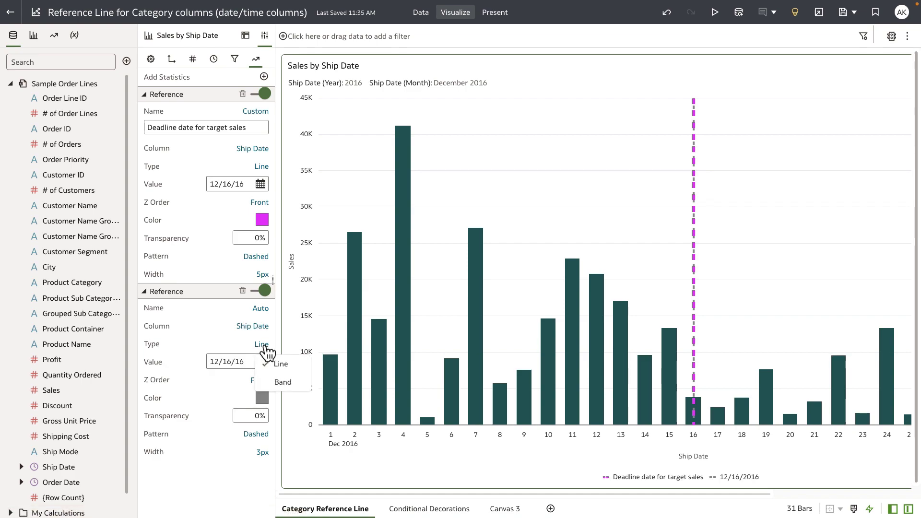
click(277, 380)
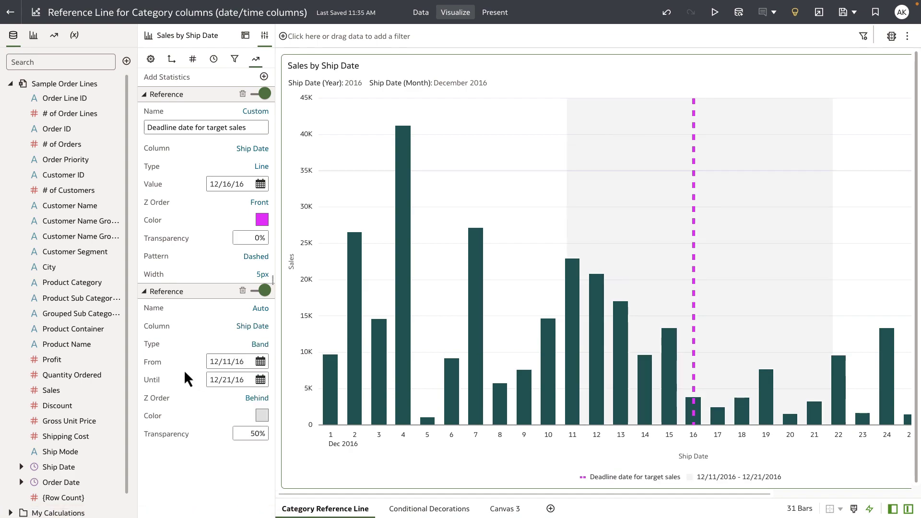
click(259, 364)
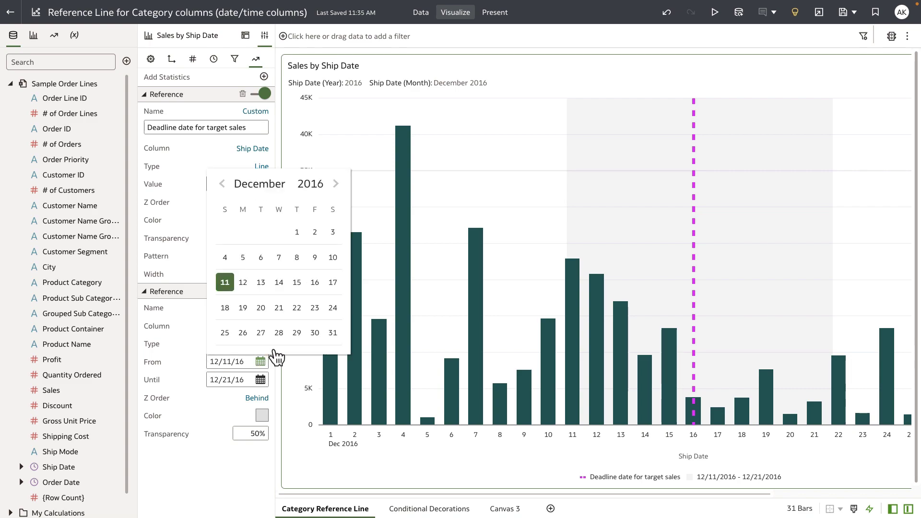
click(332, 282)
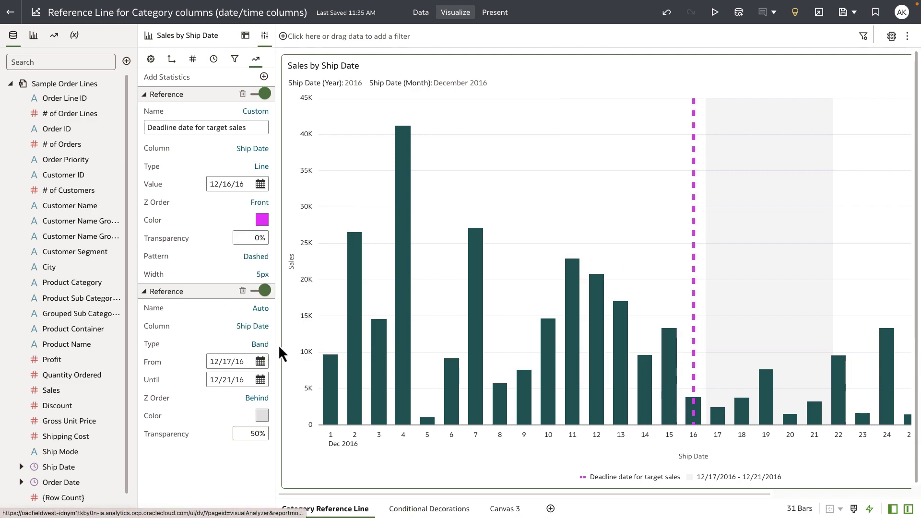
click(260, 380)
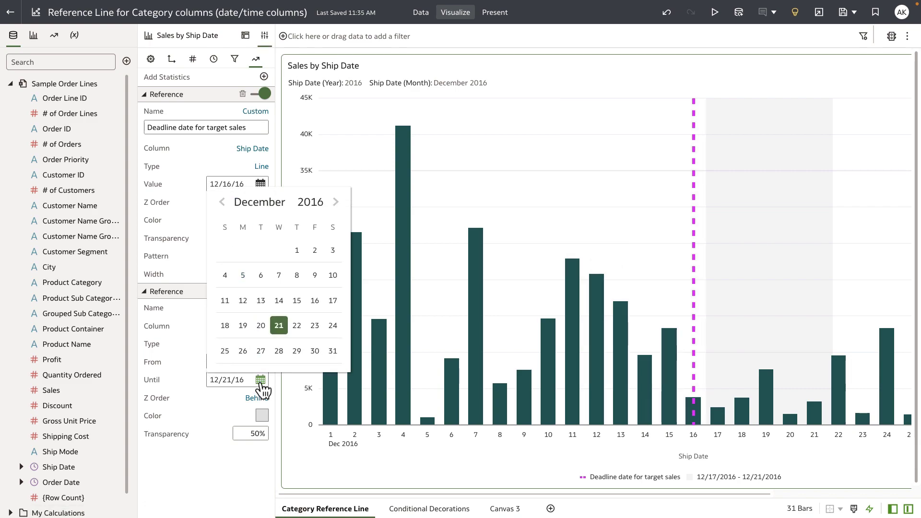
click(315, 326)
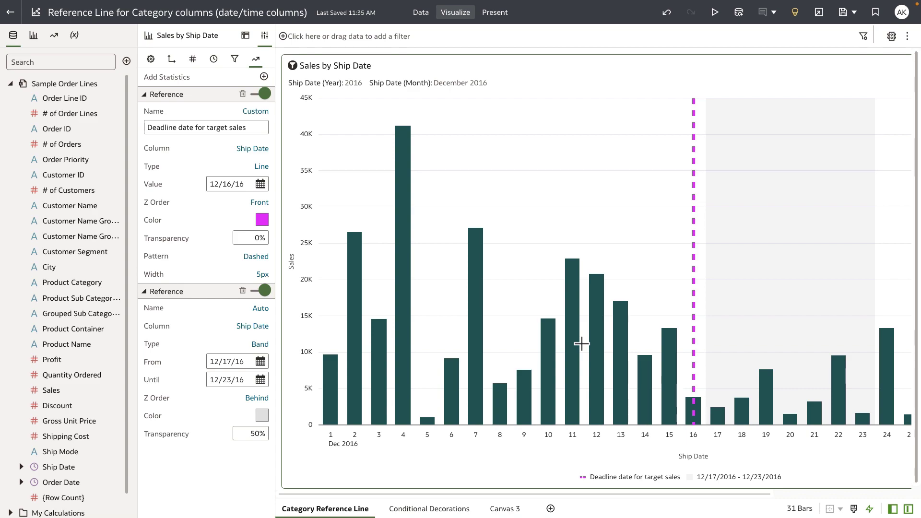
- Colour the grace band pink
click(262, 416)
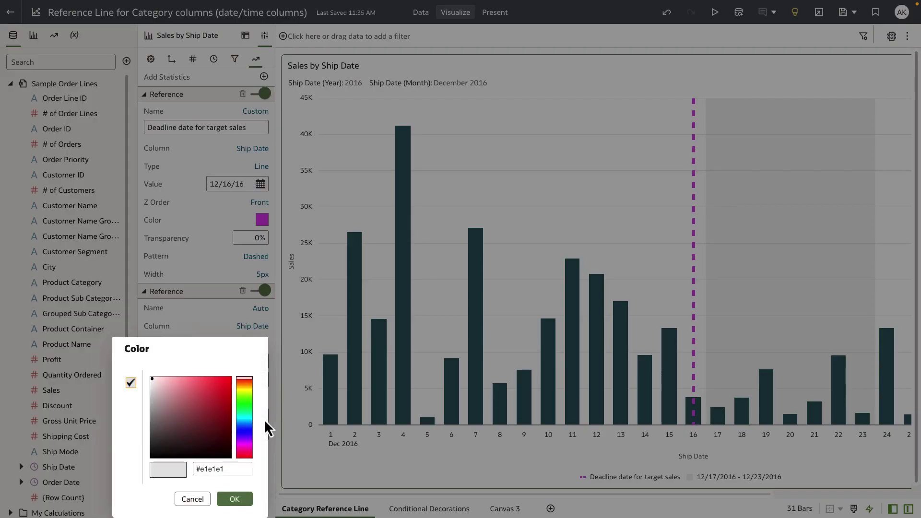
click(171, 386)
click(235, 499)
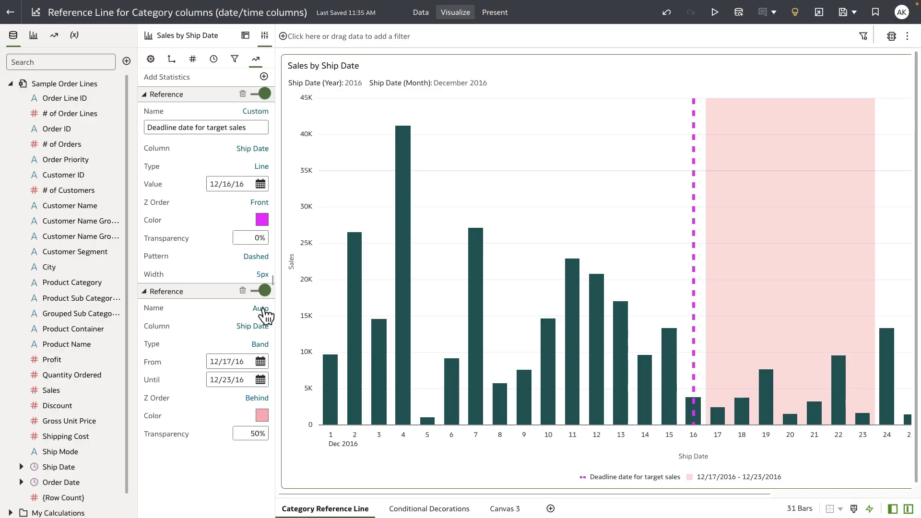
- Give the band the custom name 'Grace period for target sales numbers'
click(262, 309)
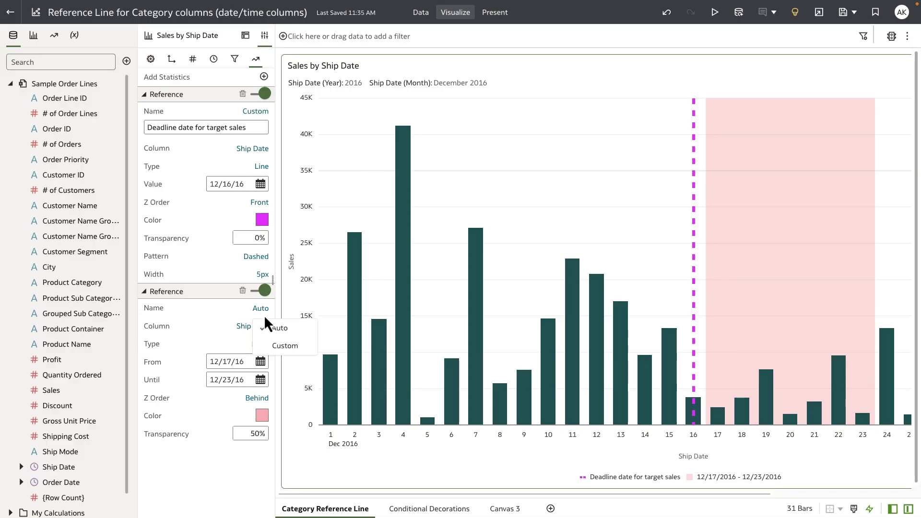
click(271, 348)
drag(215, 325, 136, 323)
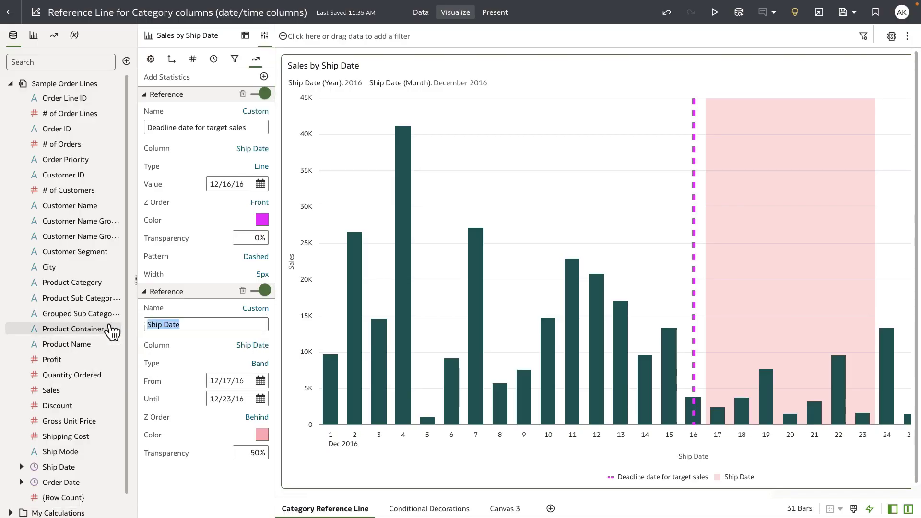
text(Grace period for target sales numbers)
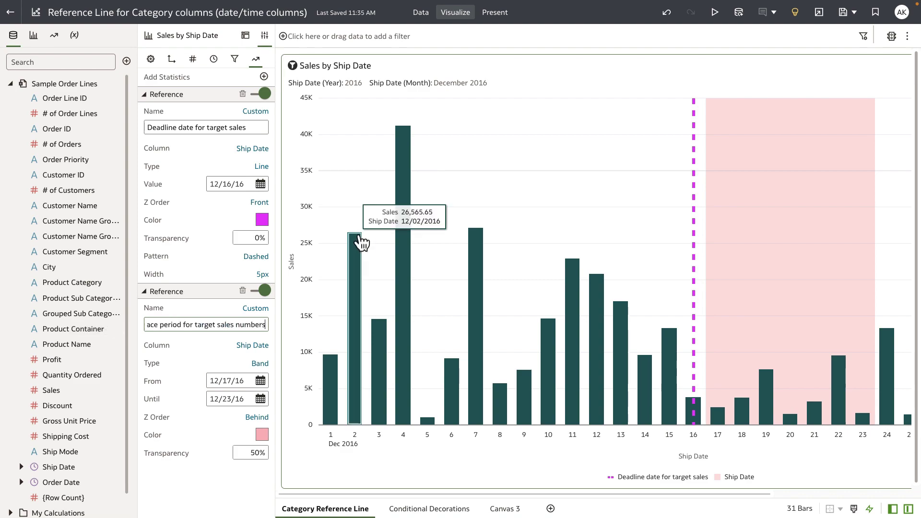
click(523, 196)
mouse_move(759, 192)
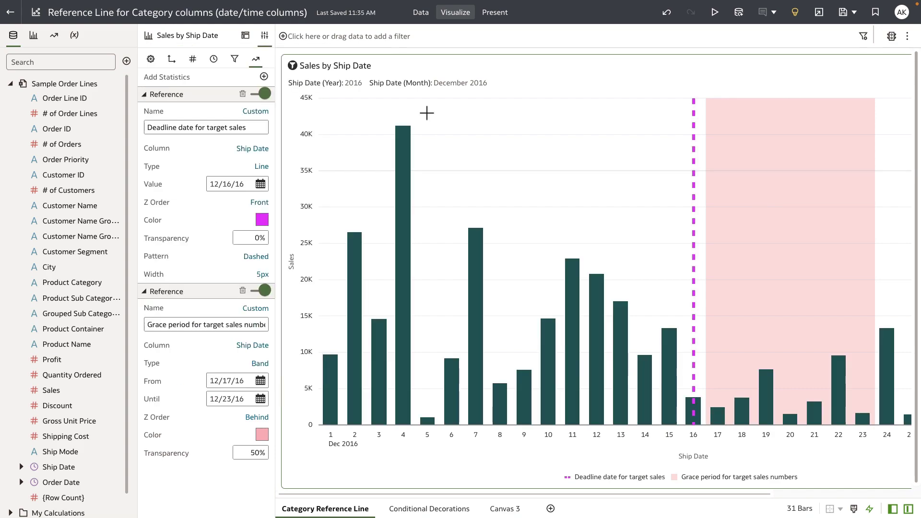
- Change the visualization to a horizontal bar chart
click(149, 38)
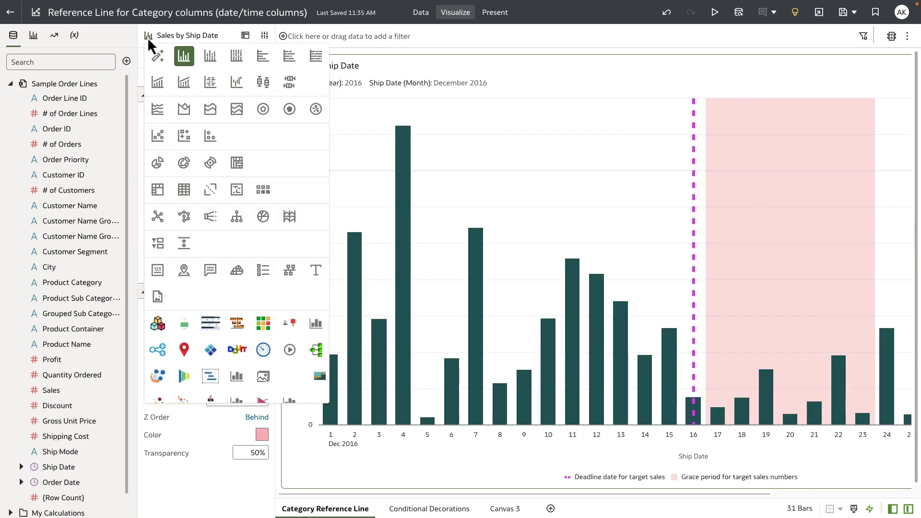
click(264, 61)
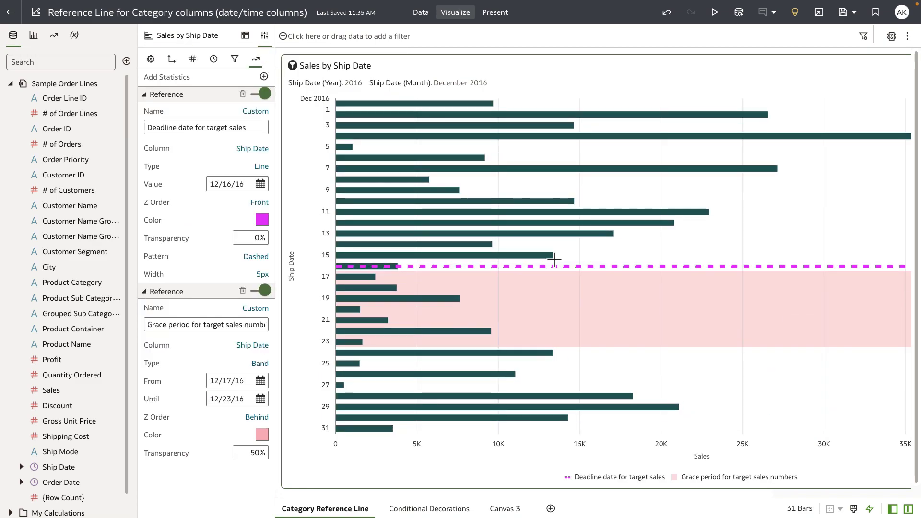